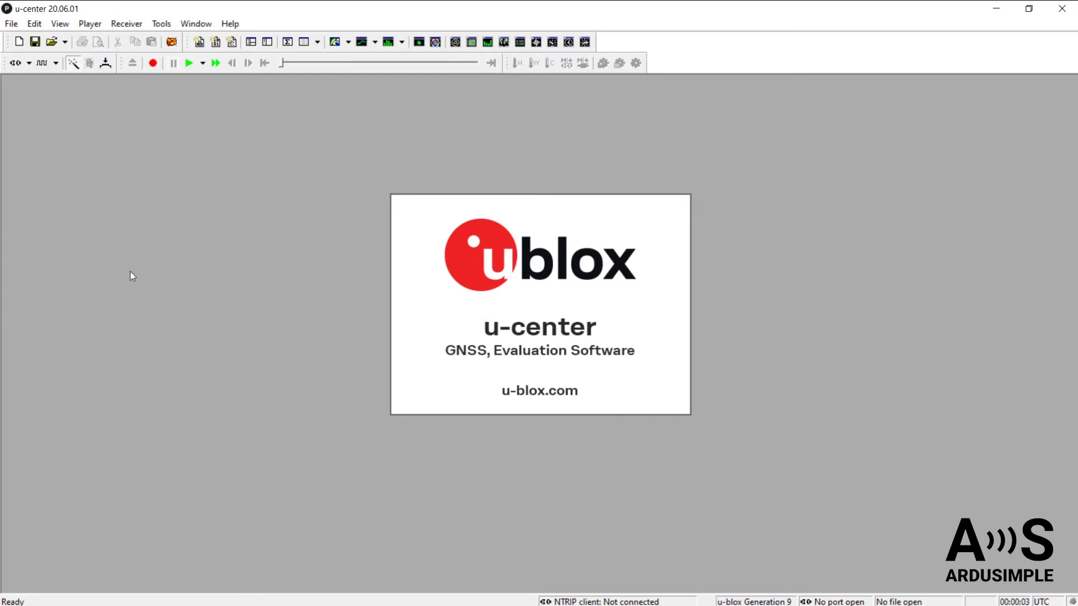
Connect u-center to the receiver on COM5 from the toolbar port list
{"action": "left_click", "coordinate": [31, 65]}
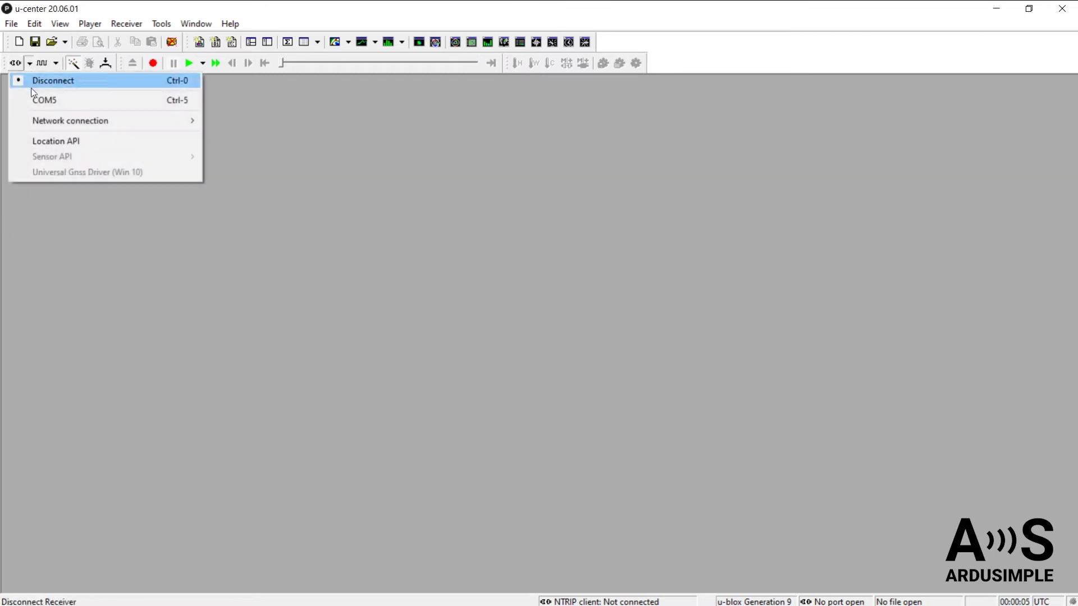
{"action": "left_click", "coordinate": [32, 100]}
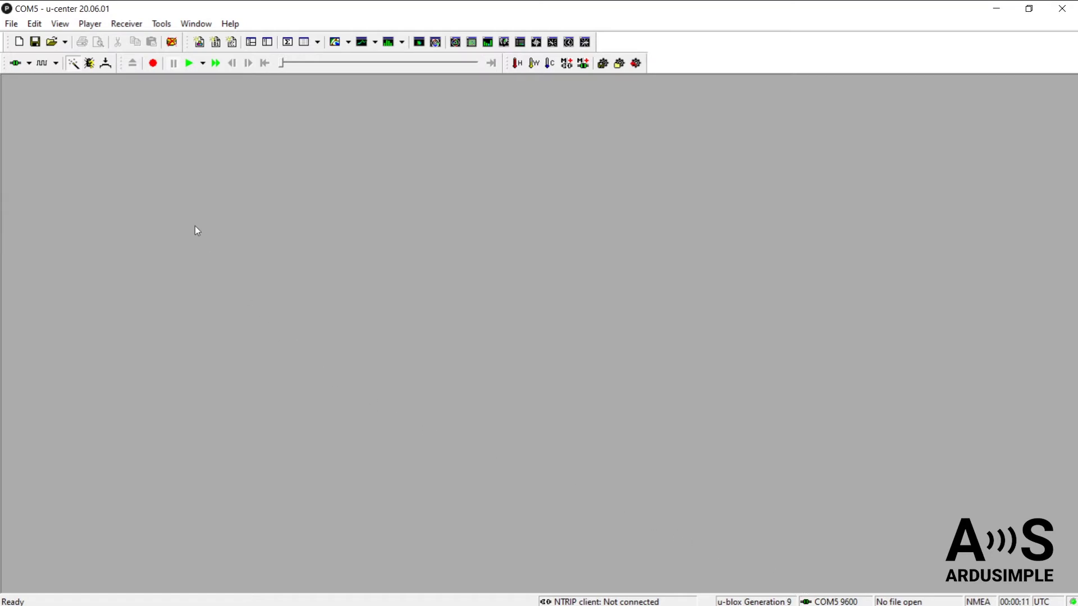
Open the Messages view maximized, with NMEA collapsed and UBX > MON (Monitor) expanded
{"action": "left_click", "coordinate": [60, 24]}
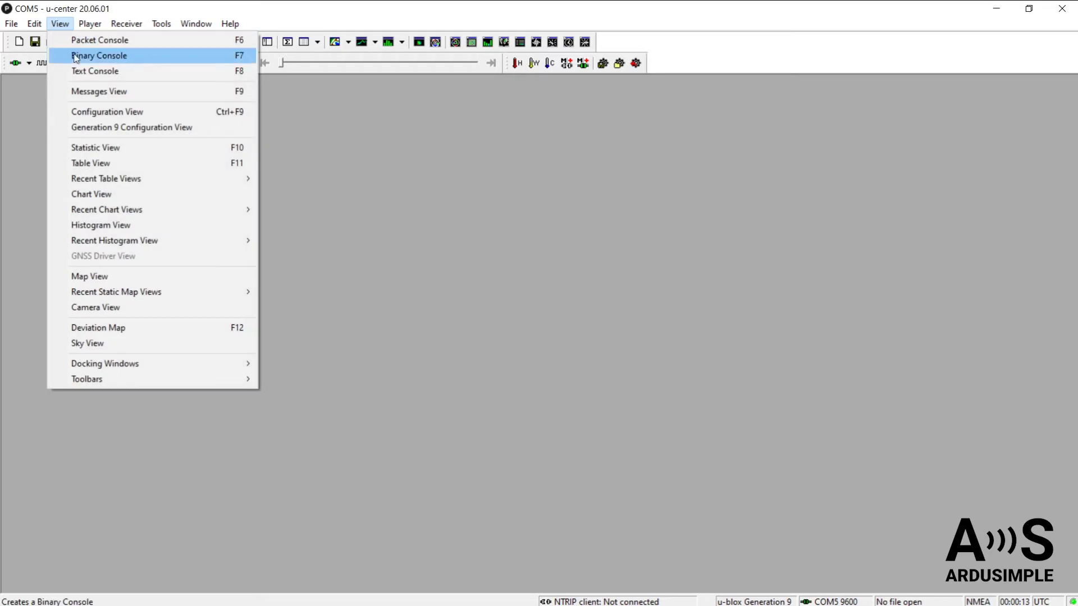
{"action": "left_click", "coordinate": [86, 93]}
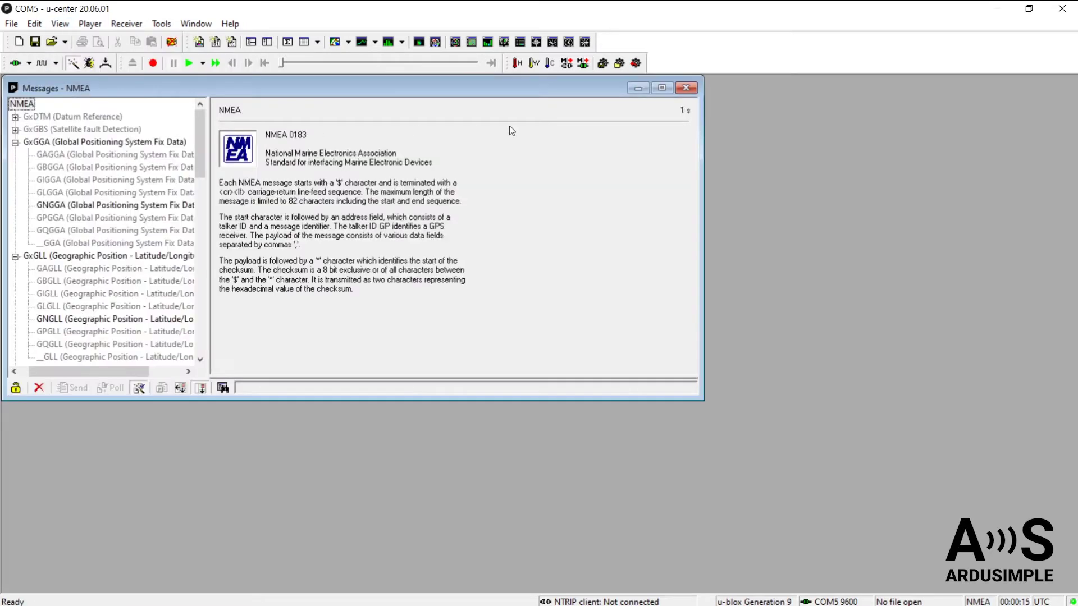
{"action": "left_click", "coordinate": [662, 88]}
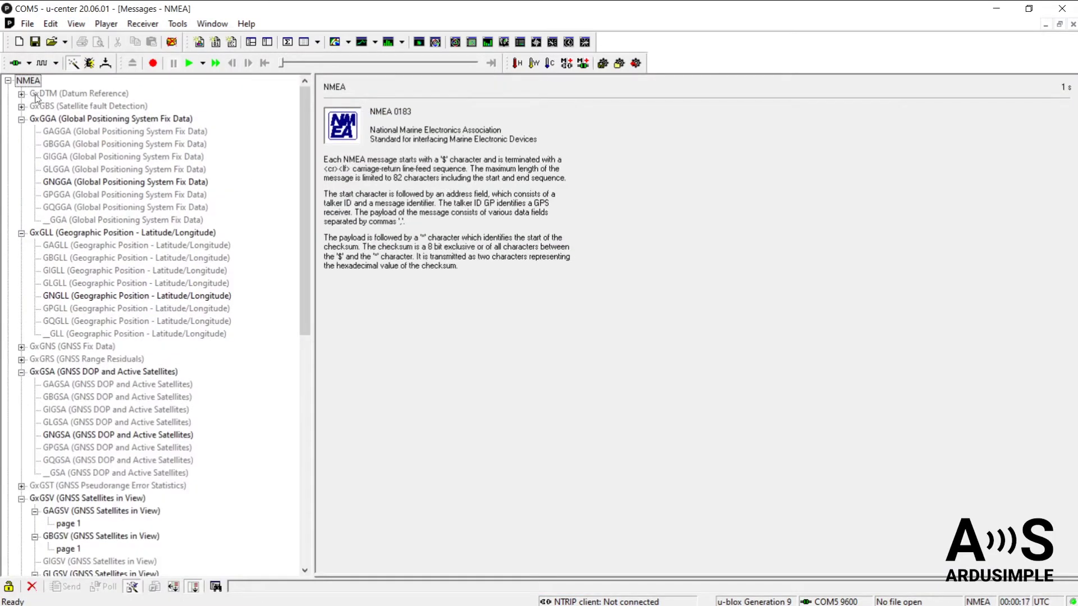
{"action": "left_click", "coordinate": [8, 81]}
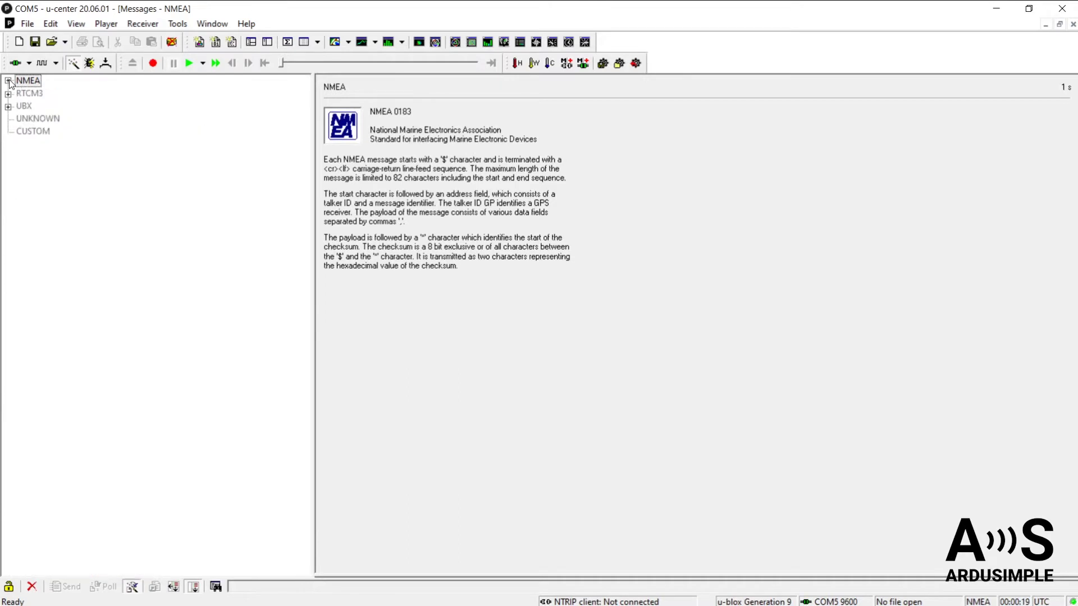
{"action": "left_click", "coordinate": [8, 107]}
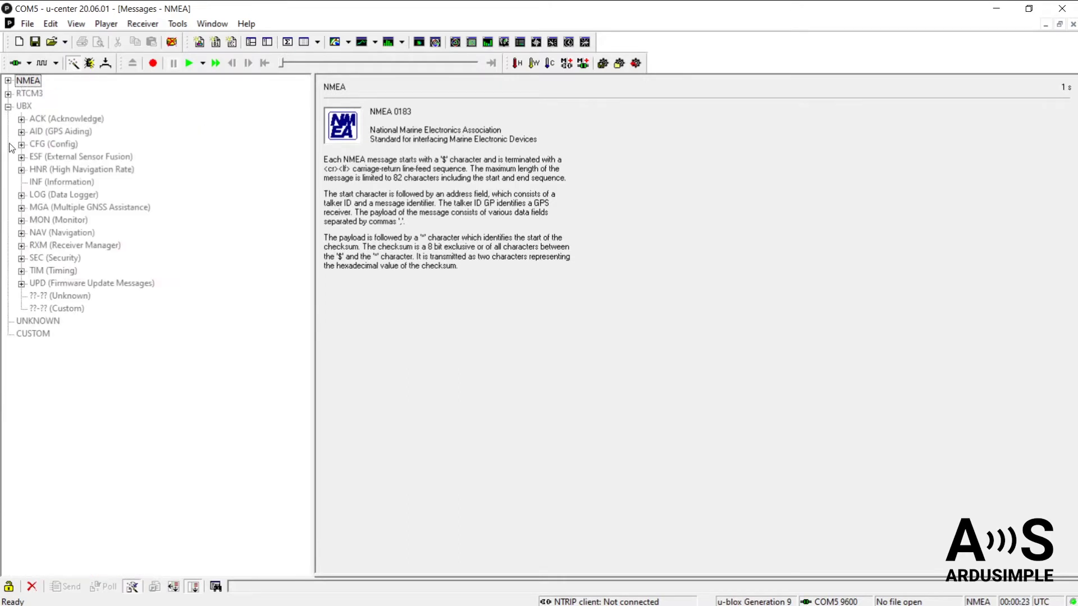
{"action": "left_click", "coordinate": [21, 221]}
Show UBX MON-VER, revealing the ZED-F9P on firmware HPG 1.12, protocol 27.11
{"action": "left_click", "coordinate": [69, 436]}
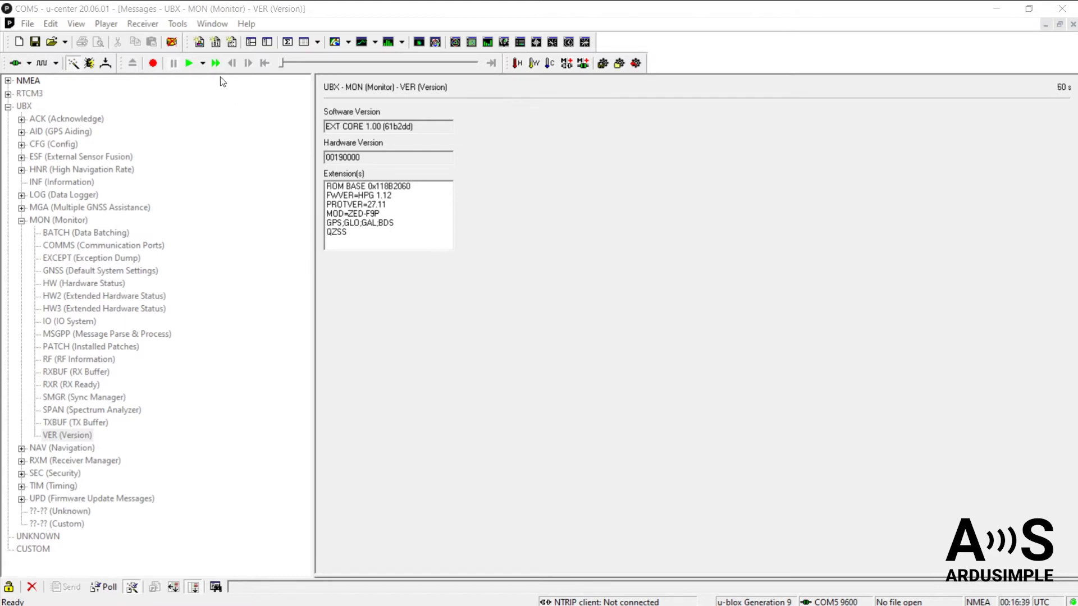
Clear the MON-VER data and poll it again, still reporting HPG 1.12
{"action": "left_click", "coordinate": [172, 43]}
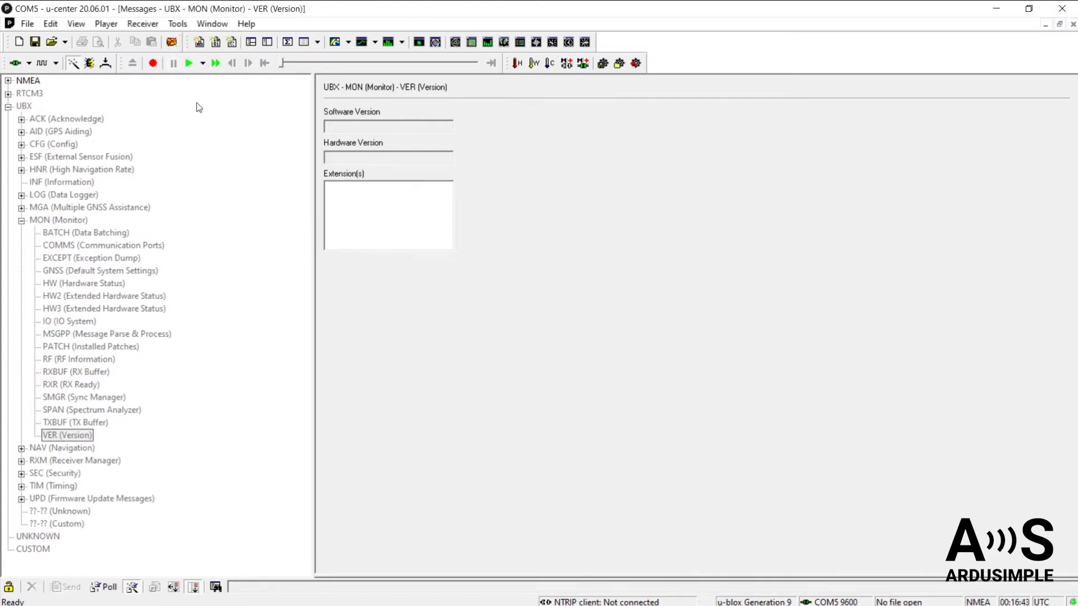
{"action": "left_click", "coordinate": [108, 587]}
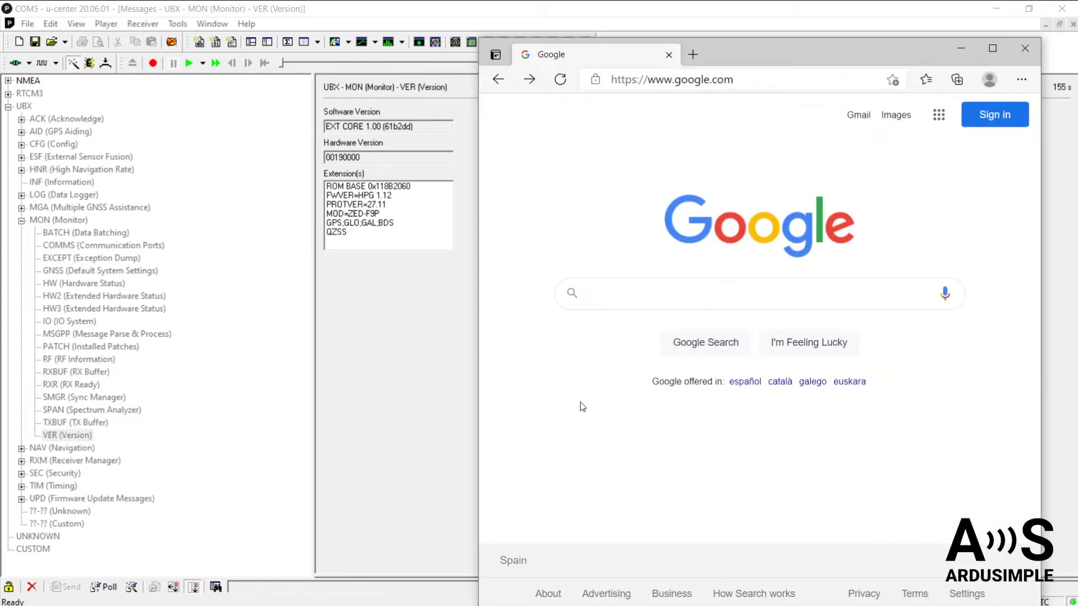
Search Google for 'zed-f9p' and open the 'ZED-F9P module | u-blox' product page
{"action": "left_click", "coordinate": [598, 293]}
{"action": "type", "text": "ze"}
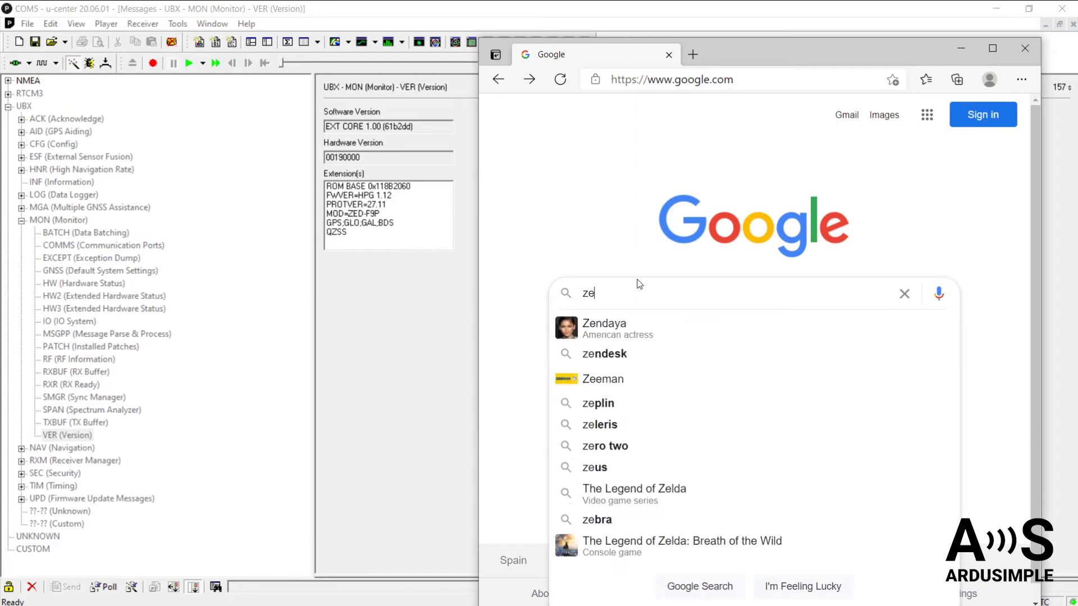
{"action": "type", "text": "d-f9p"}
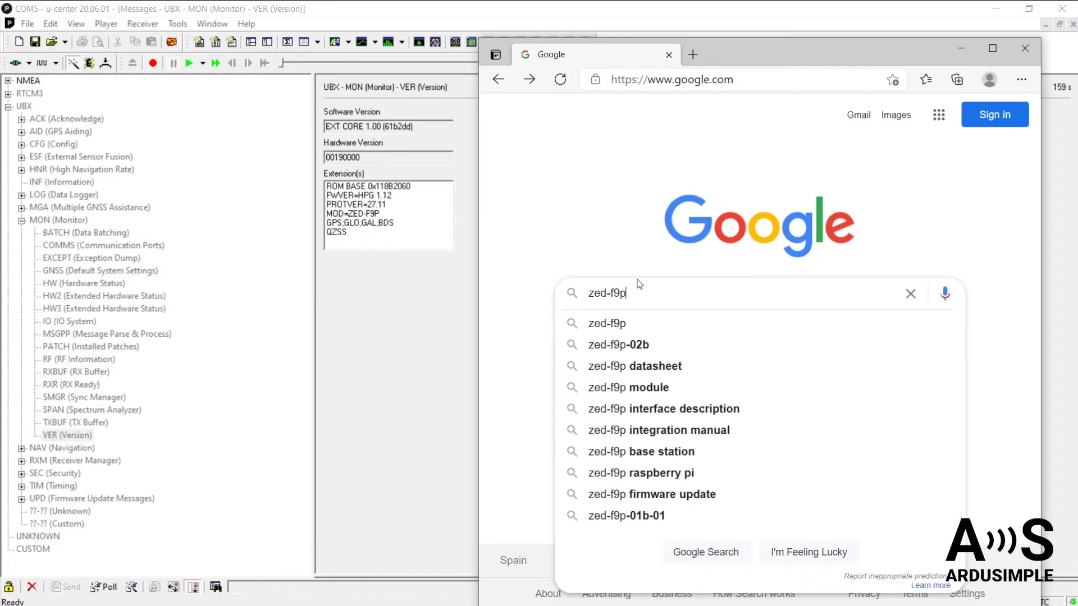
{"action": "key", "text": "Return"}
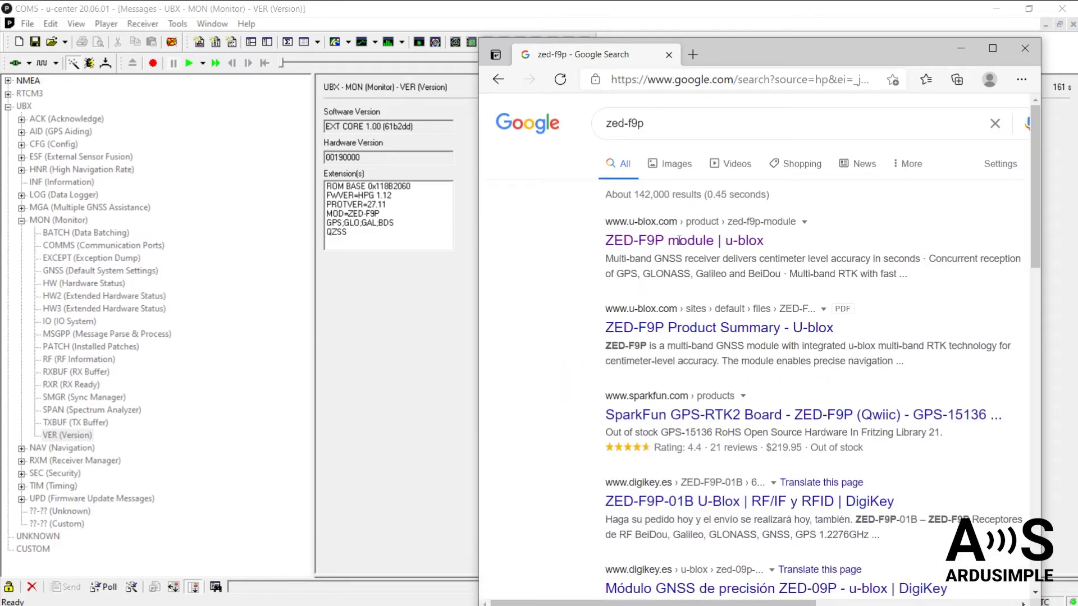
{"action": "left_click", "coordinate": [680, 245]}
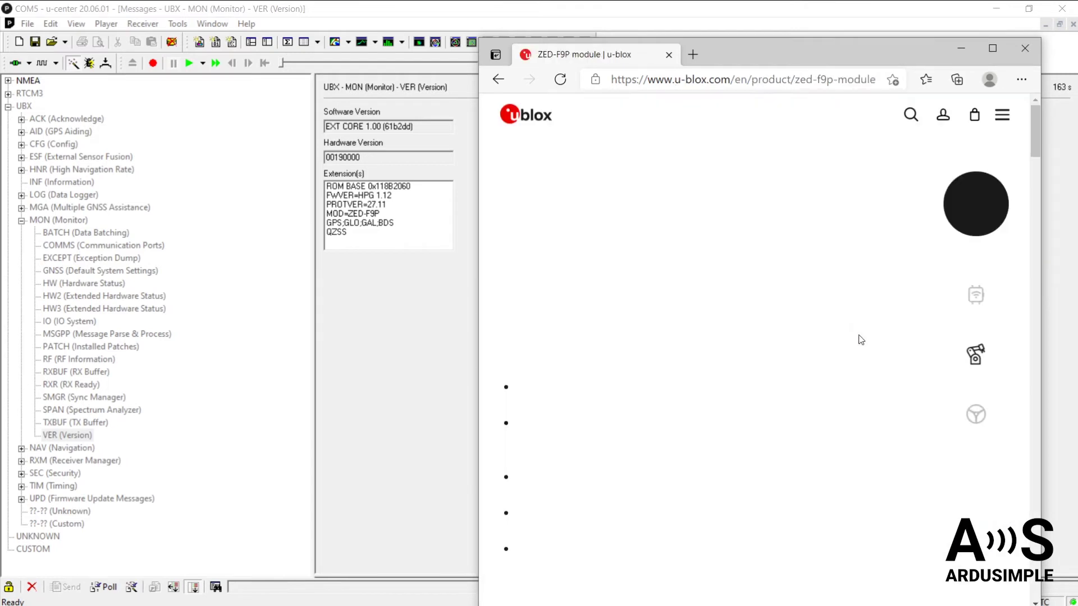
Download the ZED-F9P HPG 1.13 firmware .bin from the Firmware Update resources, then minimize the browser
{"action": "scroll", "coordinate": [878, 377], "scroll_direction": "down", "scroll_amount": 10}
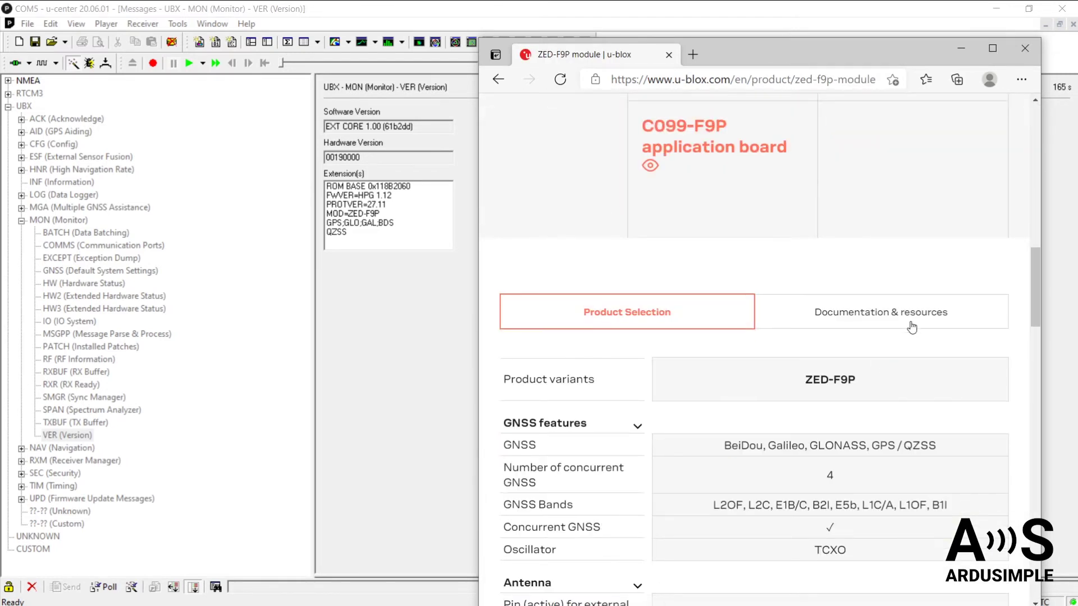
{"action": "left_click", "coordinate": [913, 324]}
{"action": "scroll", "coordinate": [847, 426], "scroll_direction": "down", "scroll_amount": 15}
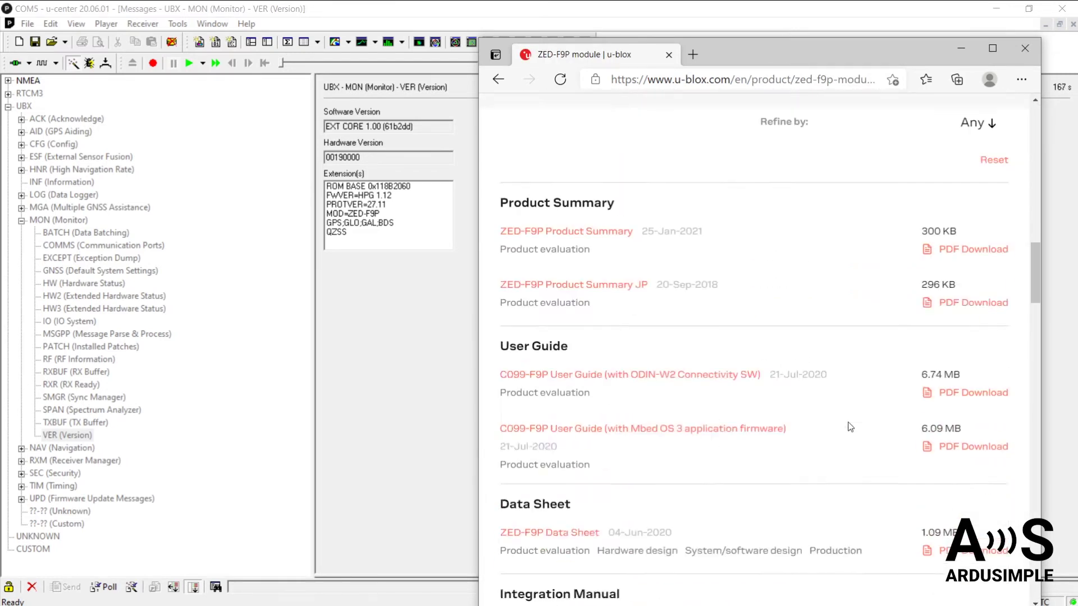
{"action": "scroll", "coordinate": [845, 350], "scroll_direction": "down", "scroll_amount": 8}
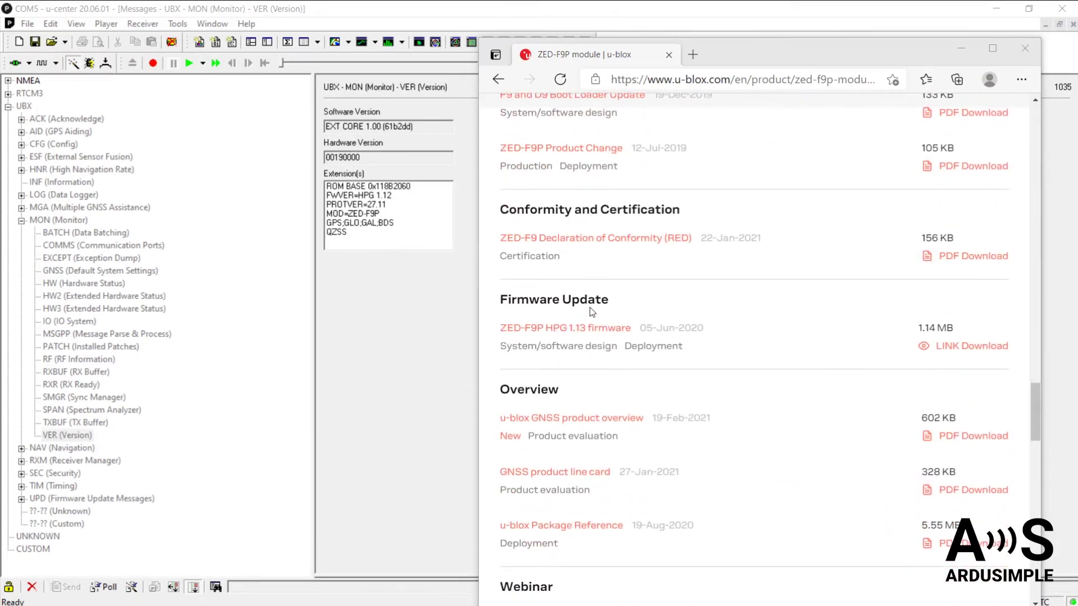
{"action": "scroll", "coordinate": [825, 316], "scroll_direction": "up", "scroll_amount": 12}
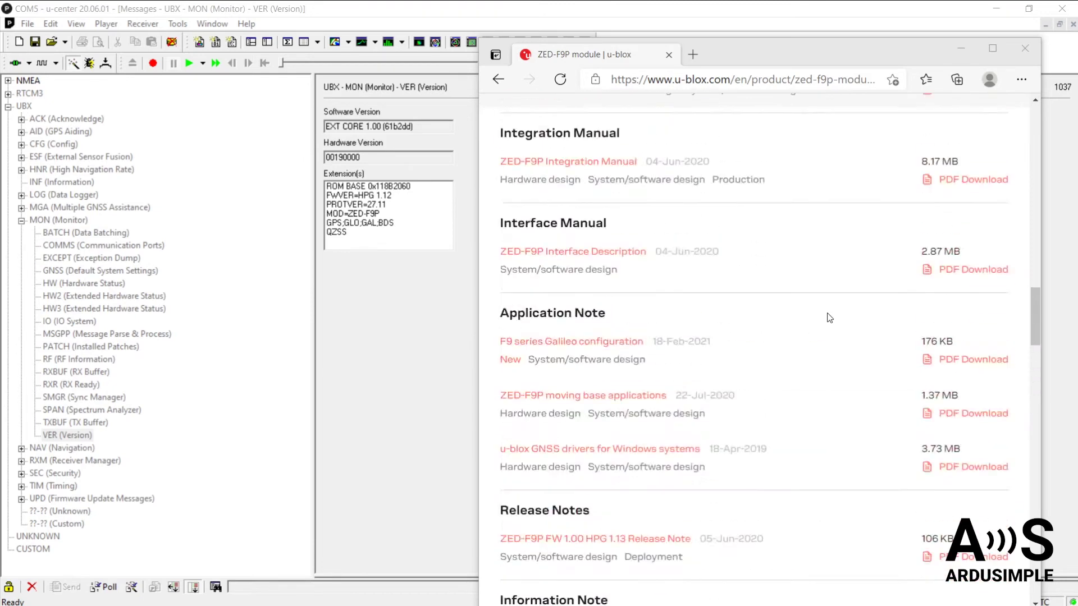
{"action": "scroll", "coordinate": [829, 318], "scroll_direction": "up", "scroll_amount": 5}
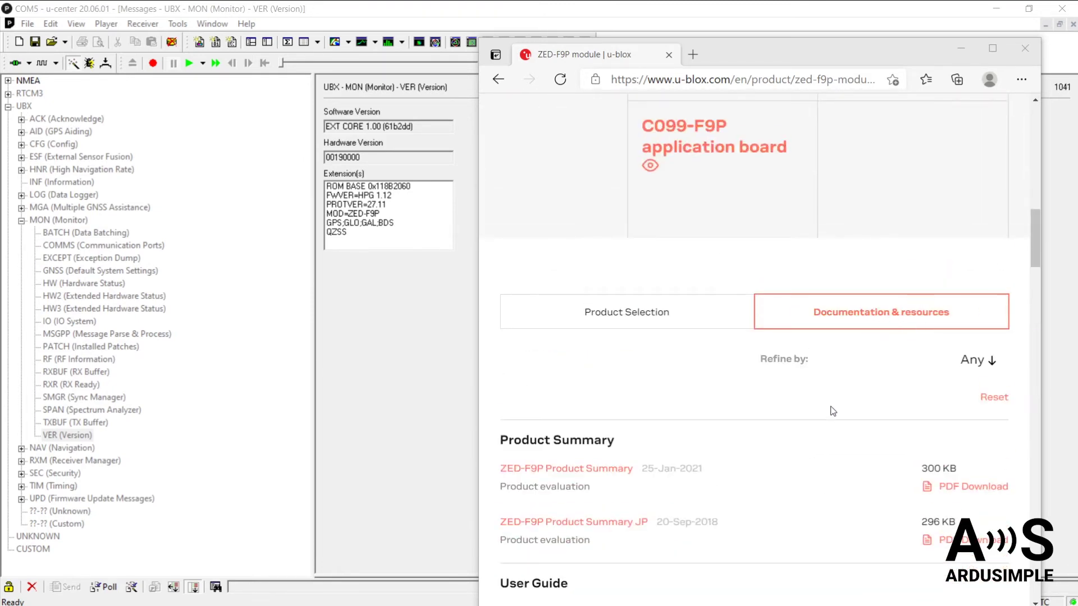
{"action": "scroll", "coordinate": [825, 422], "scroll_direction": "down", "scroll_amount": 12}
{"action": "scroll", "coordinate": [824, 424], "scroll_direction": "down", "scroll_amount": 10}
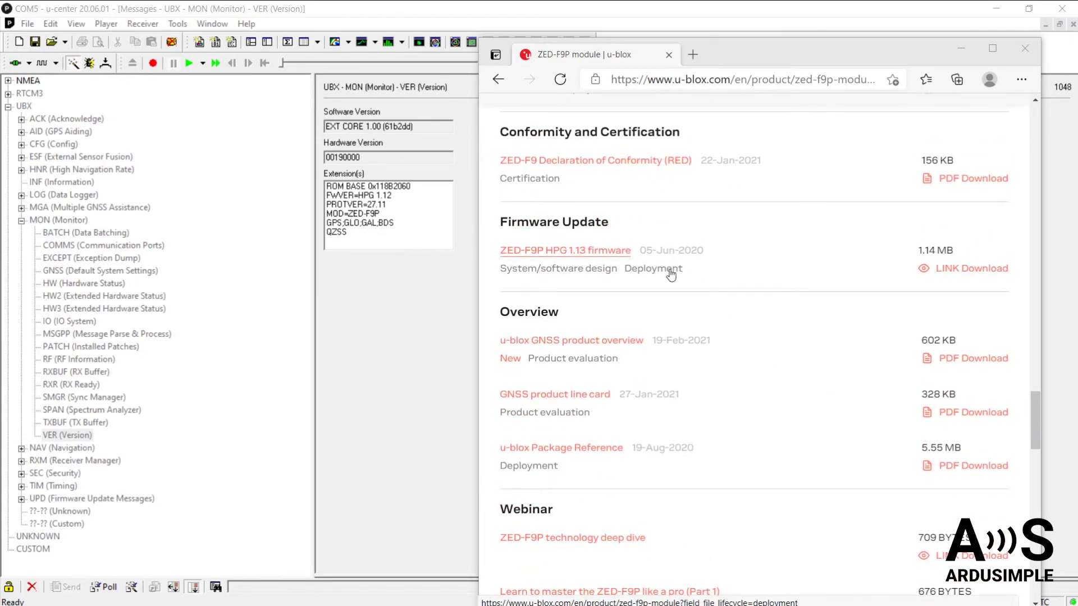
{"action": "left_click", "coordinate": [952, 269]}
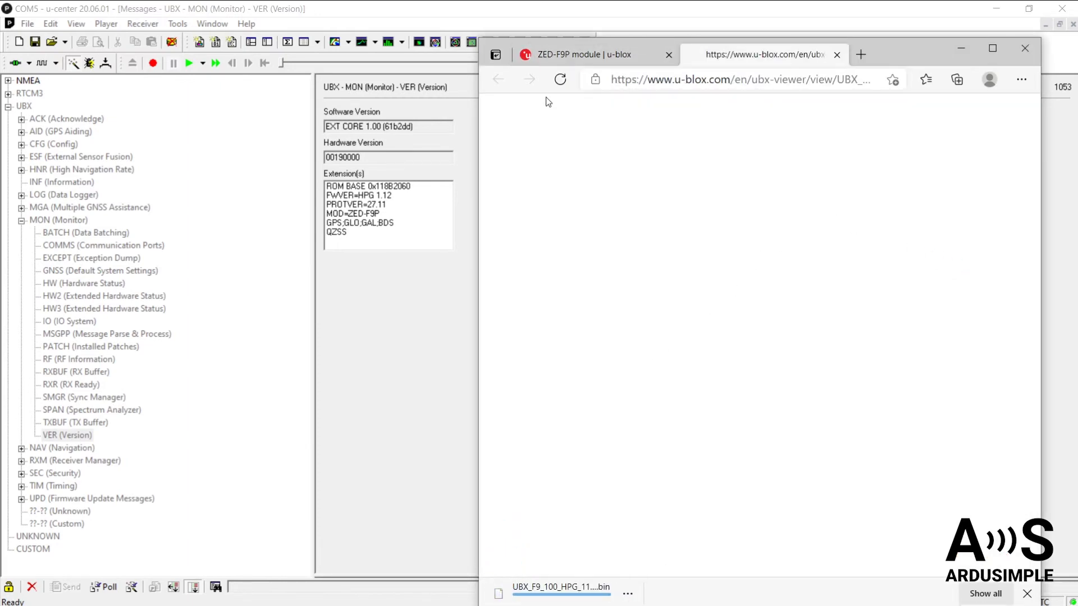
{"action": "left_click", "coordinate": [958, 49]}
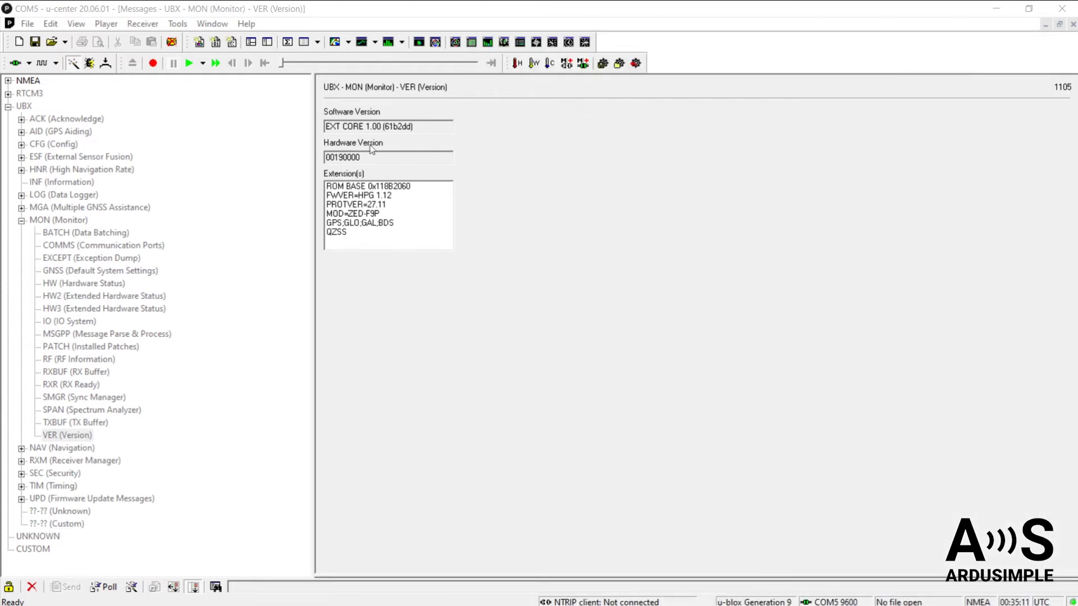
Load the HPG 1.13 .bin image into the Firmware Update Utility
{"action": "left_click", "coordinate": [177, 25]}
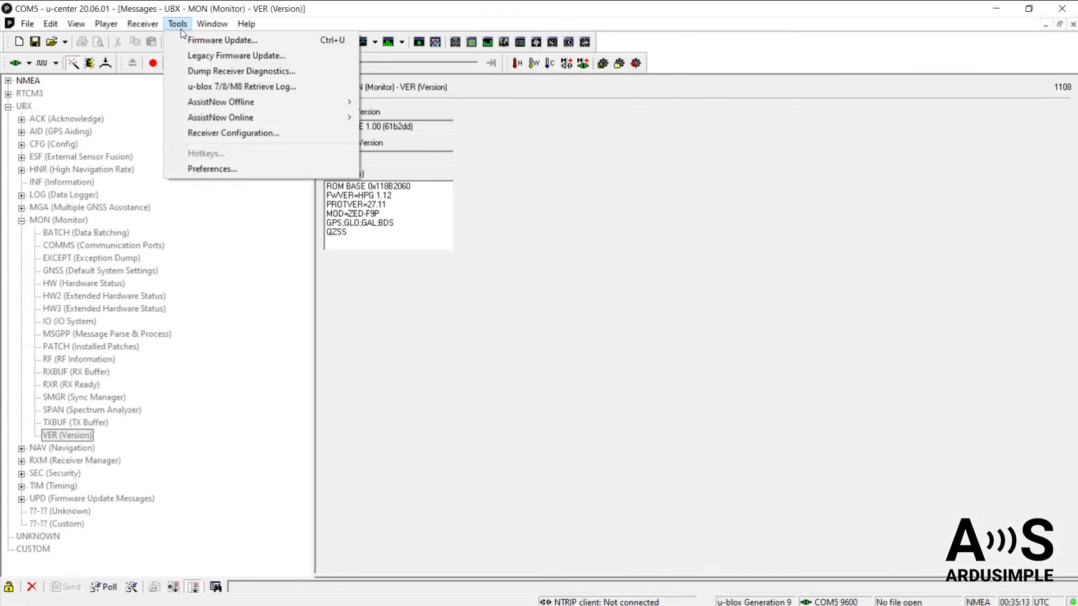
{"action": "left_click", "coordinate": [187, 40]}
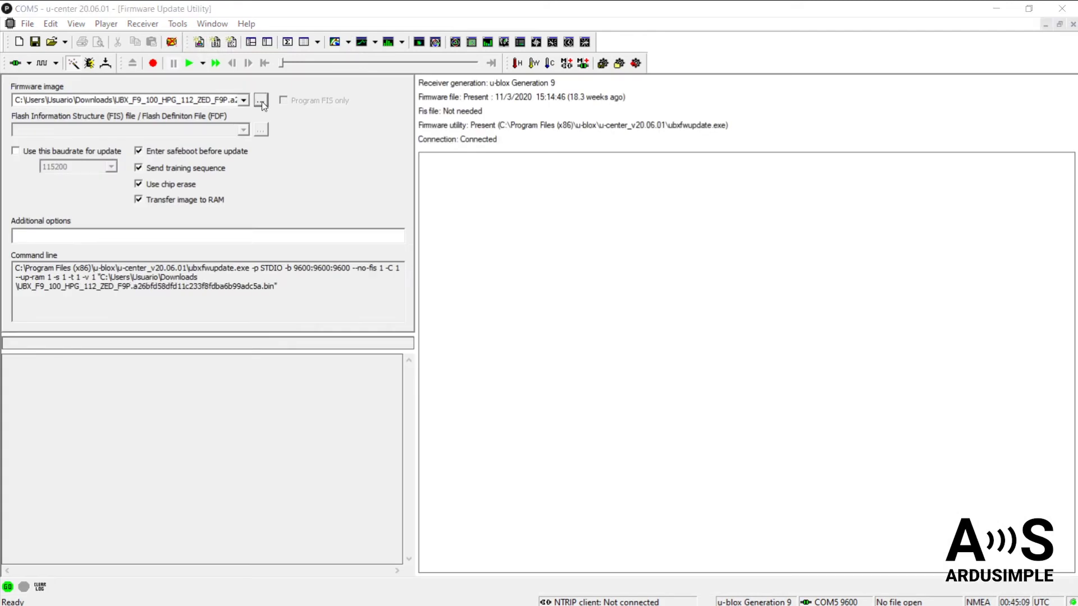
{"action": "left_click", "coordinate": [261, 101]}
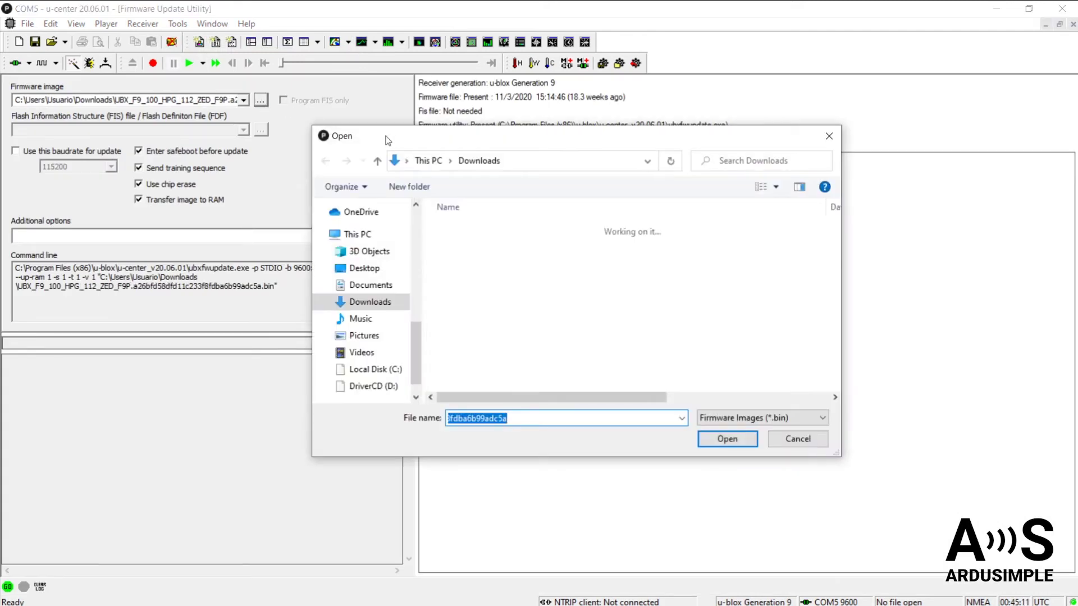
{"action": "left_click", "coordinate": [595, 247]}
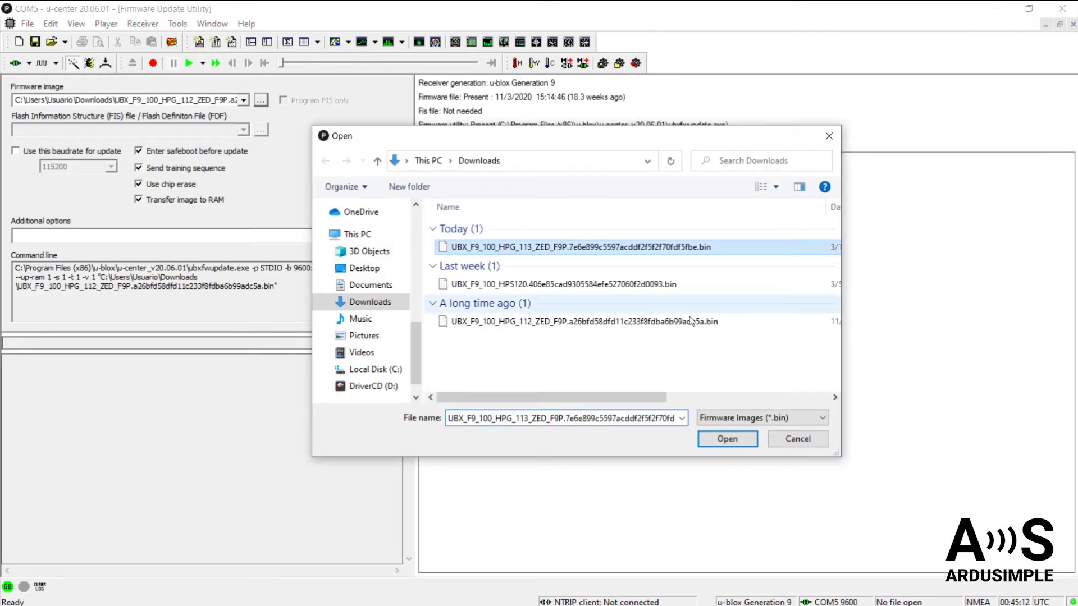
{"action": "left_click", "coordinate": [726, 440]}
{"action": "left_click", "coordinate": [245, 103]}
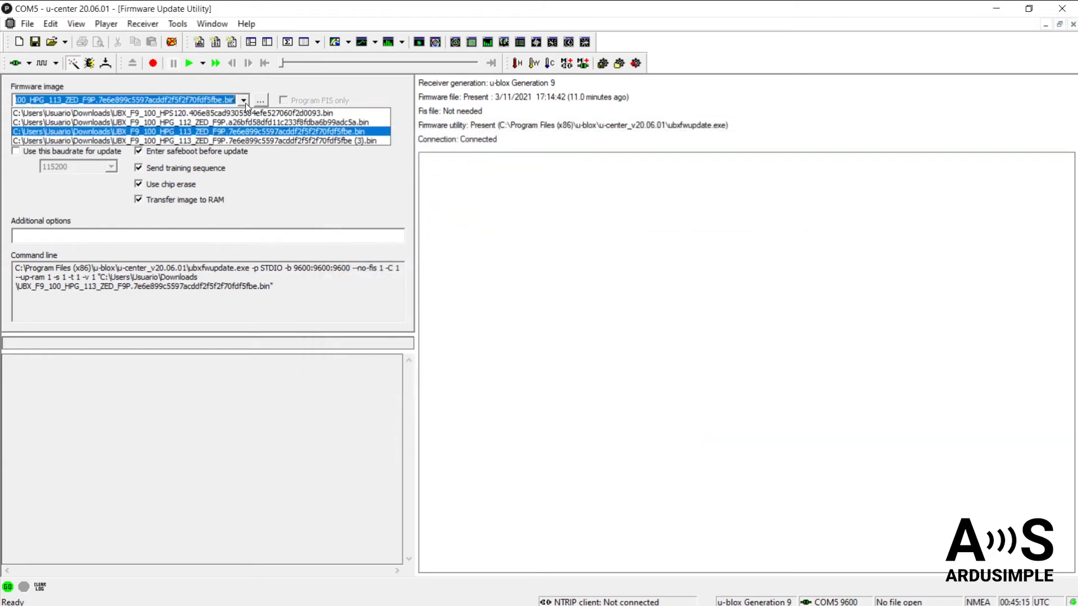
{"action": "left_click", "coordinate": [245, 103]}
Disable safeboot, training sequence, chip erase and Transfer image to RAM
{"action": "left_click", "coordinate": [140, 152]}
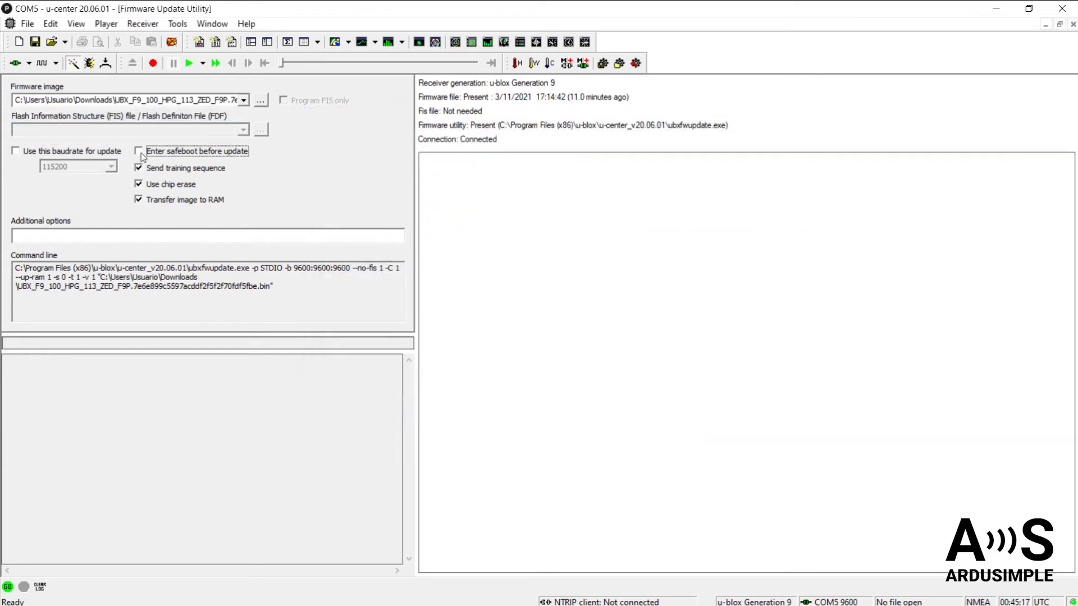
{"action": "left_click", "coordinate": [139, 169]}
{"action": "left_click", "coordinate": [139, 185]}
{"action": "left_click", "coordinate": [139, 200]}
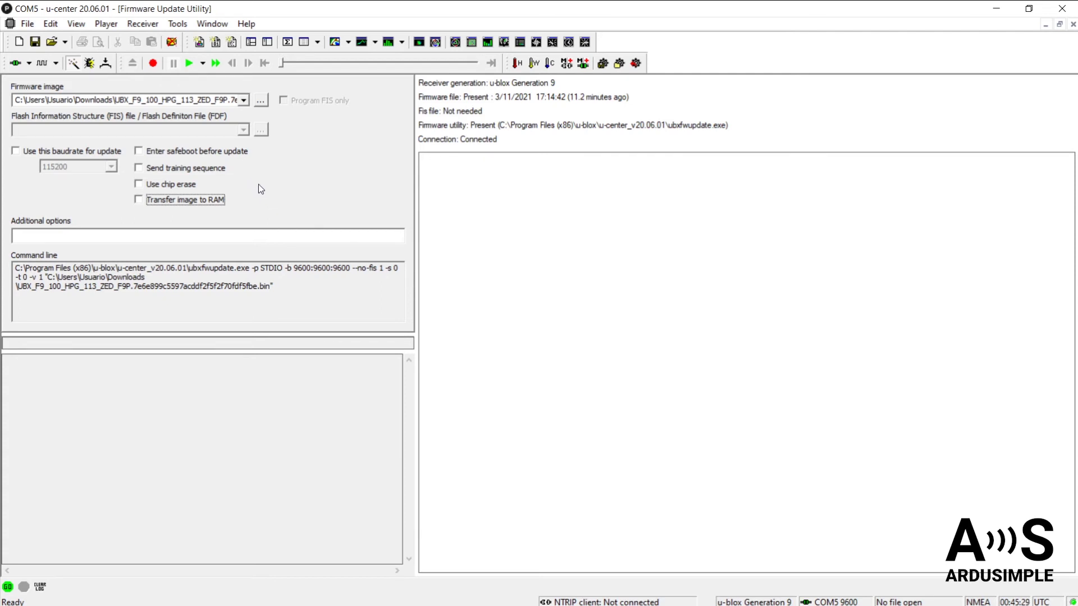
{"action": "left_click", "coordinate": [16, 151]}
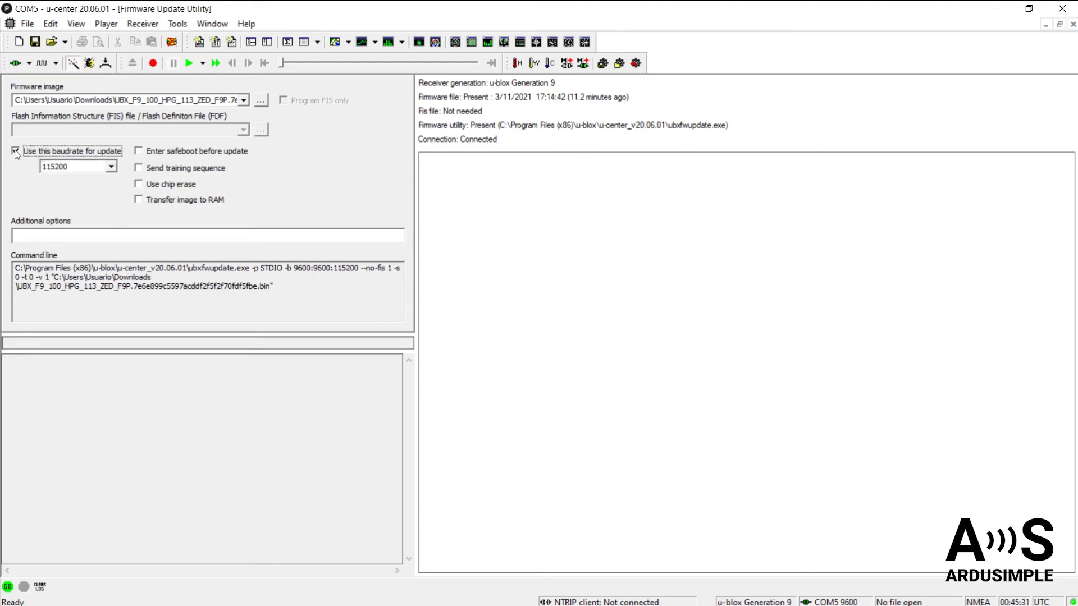
{"action": "left_click", "coordinate": [111, 167]}
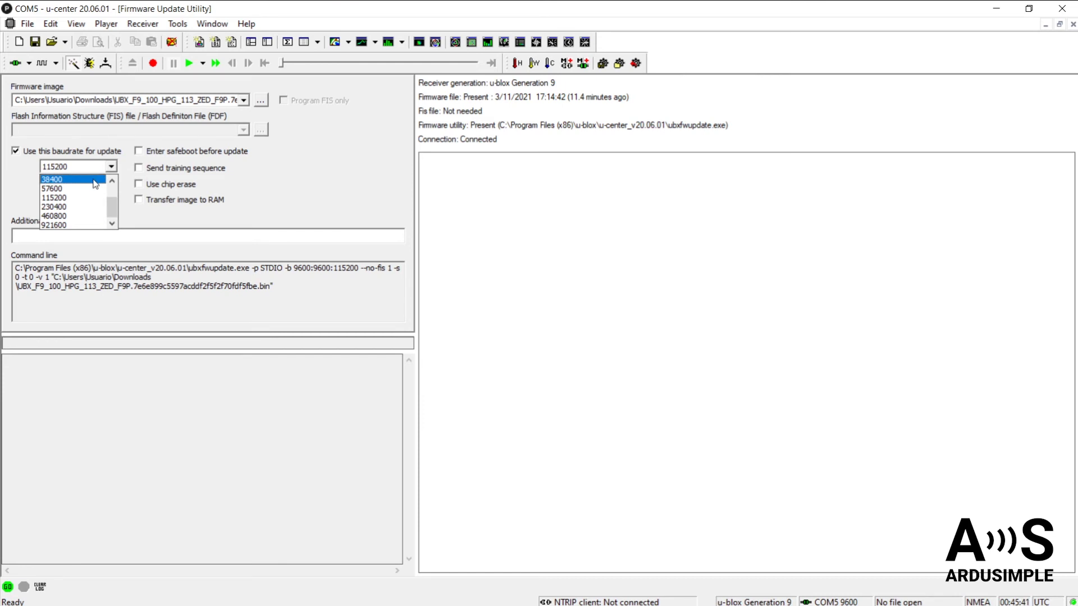
{"action": "left_click", "coordinate": [80, 201]}
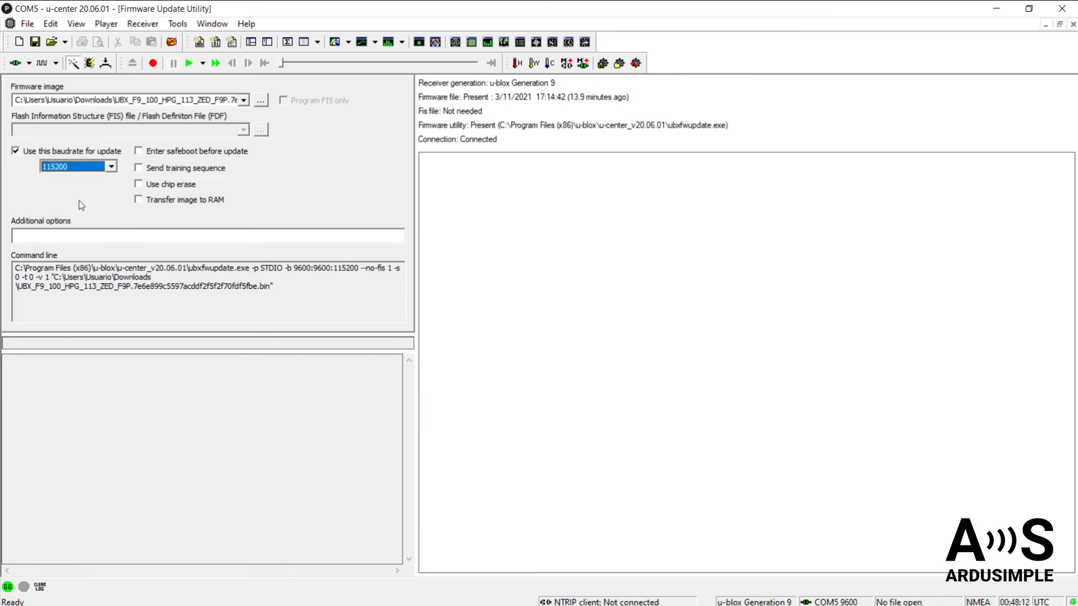
{"action": "left_click", "coordinate": [16, 152]}
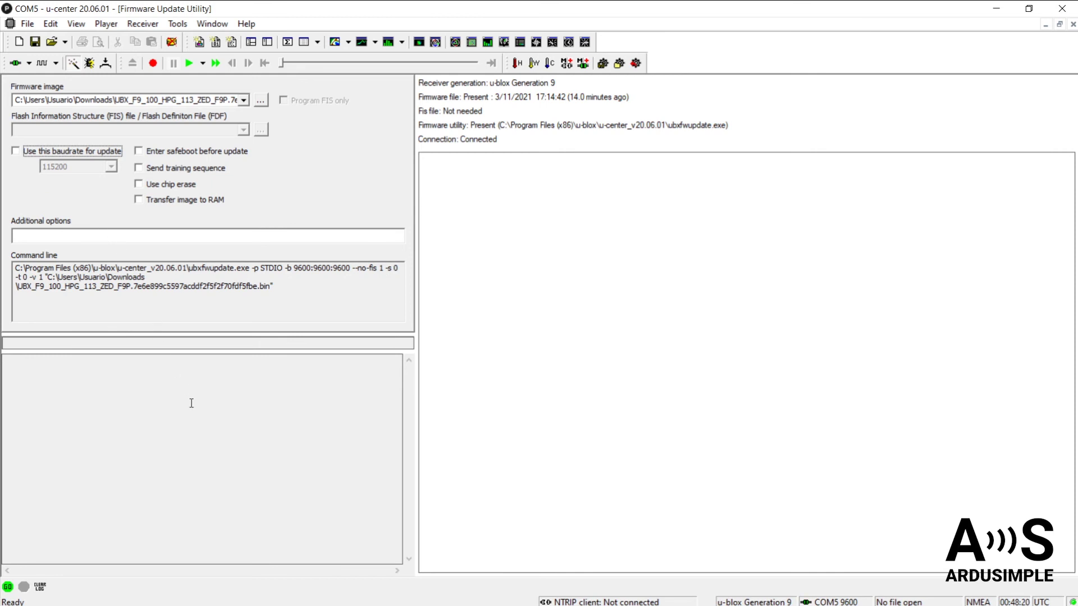
Start flashing the HPG 1.13 image onto the receiver with GO
{"action": "left_click", "coordinate": [6, 588]}
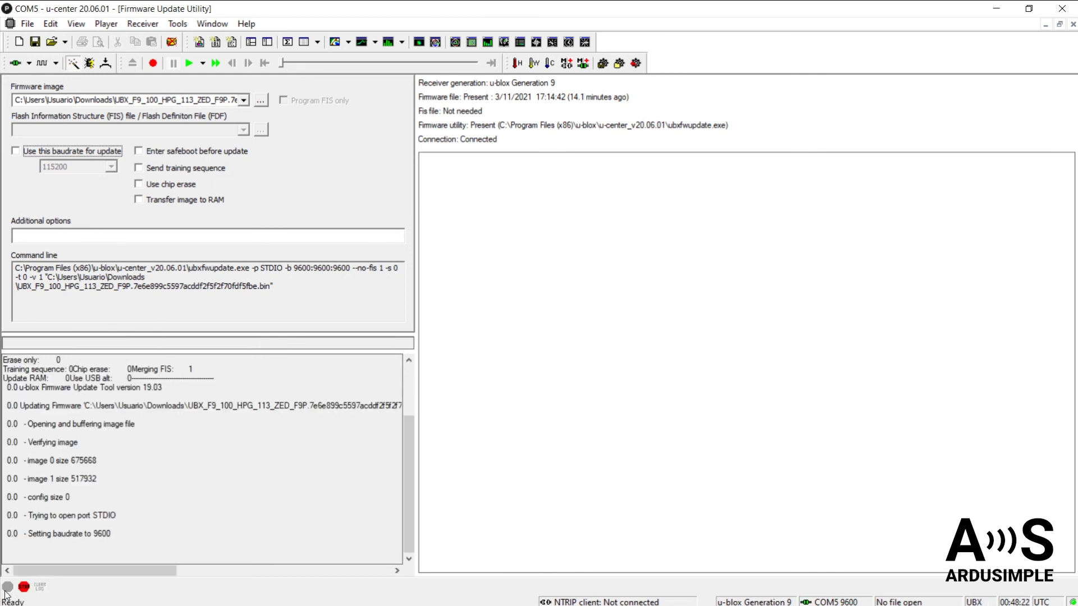